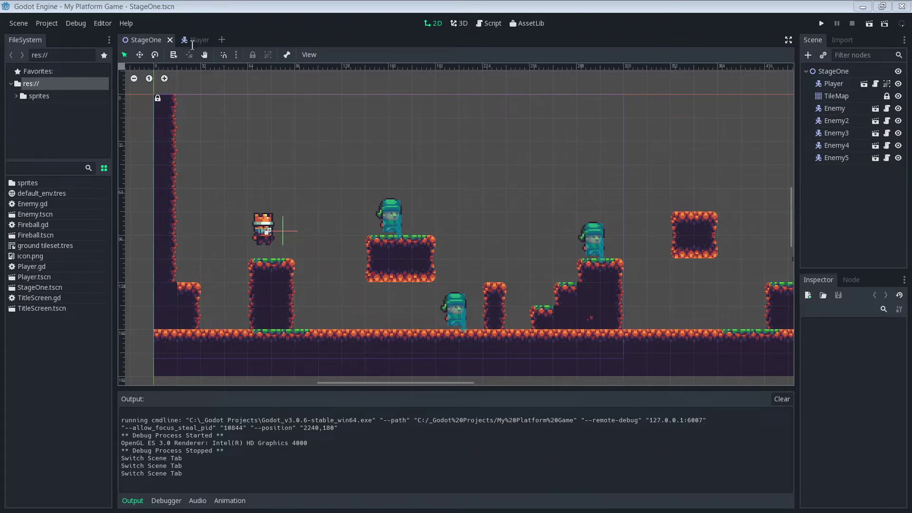
- Open the Player scene's script and examine the ui_right, ui_left, ui_up and ui_focus_next input checks in _physics_process
click(198, 41)
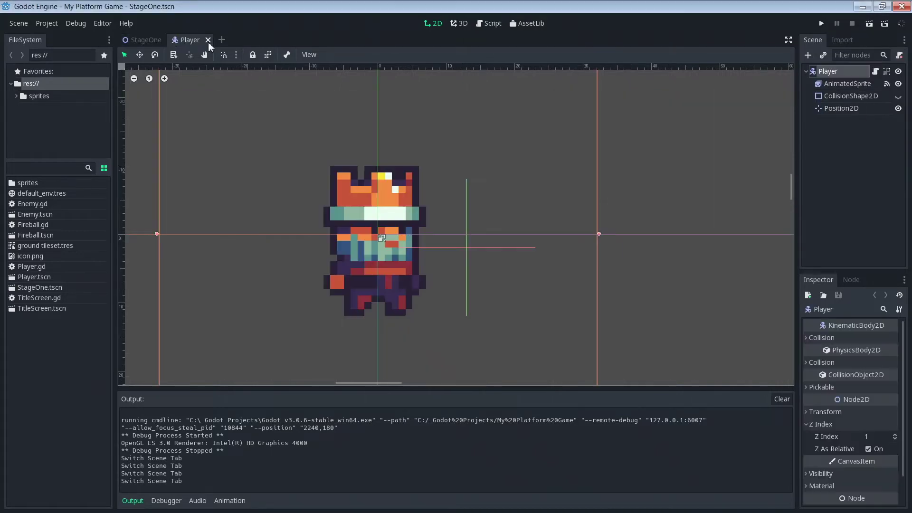
click(495, 26)
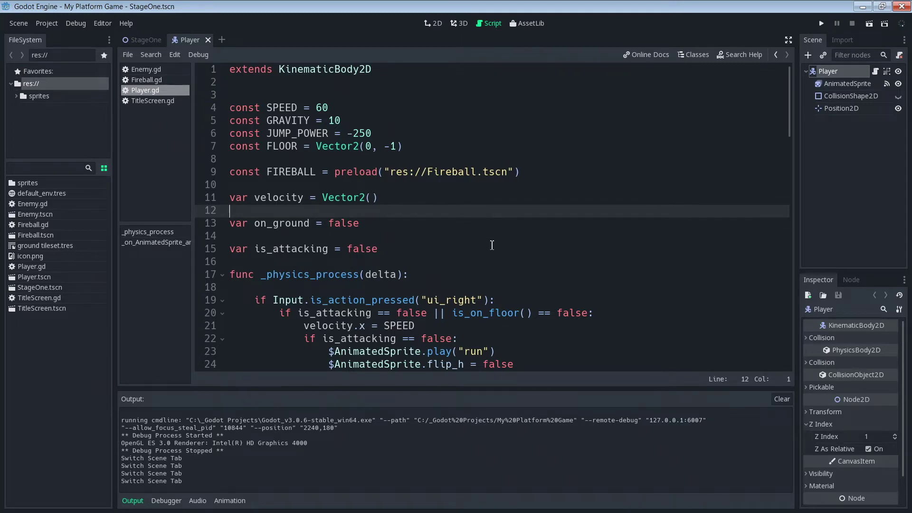
scroll(492, 245, down, 1)
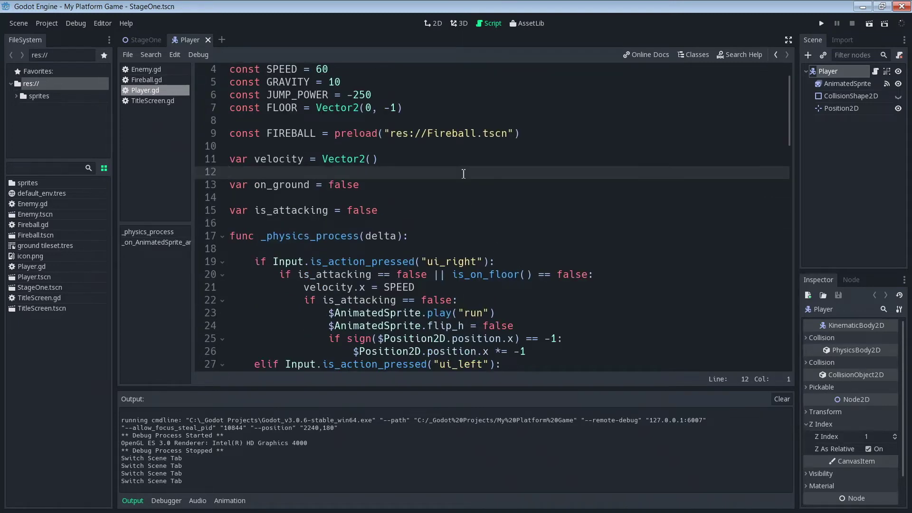
scroll(474, 253, down, 1)
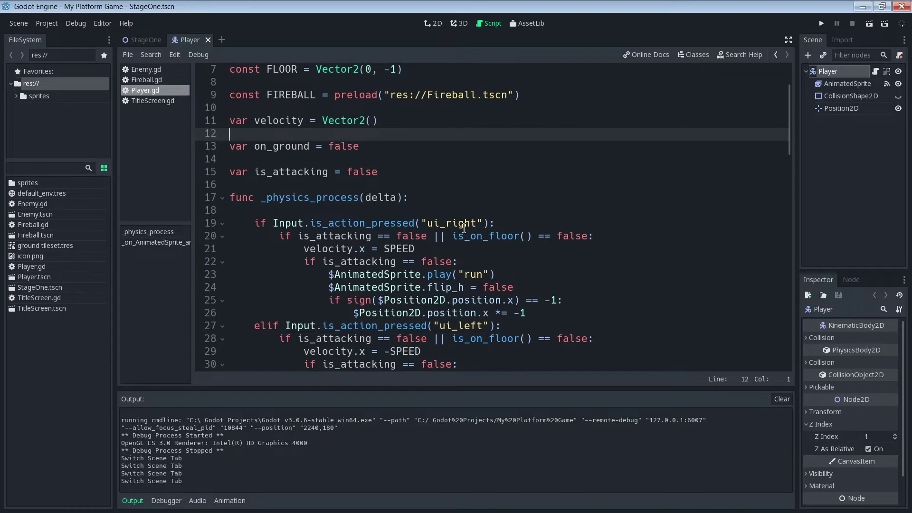
drag(422, 223, 483, 223)
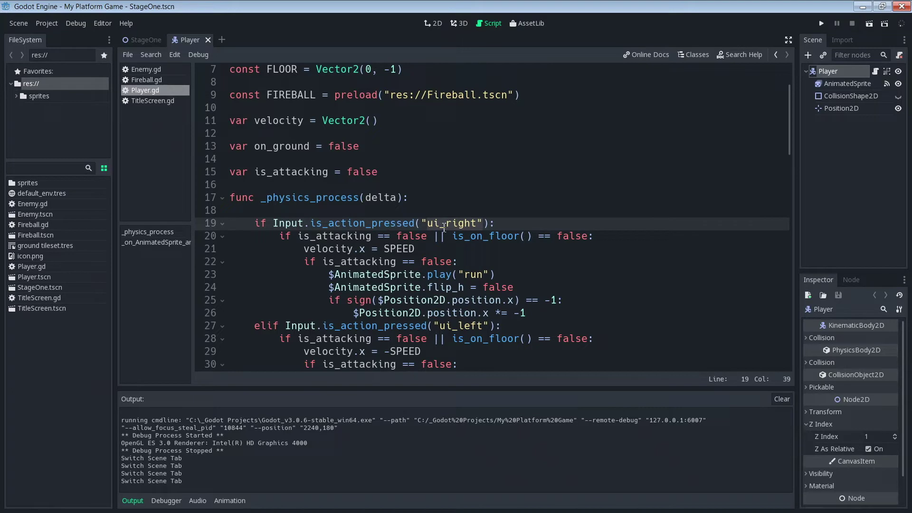
scroll(469, 258, down, 1)
drag(438, 291, 491, 288)
scroll(524, 252, down, 3)
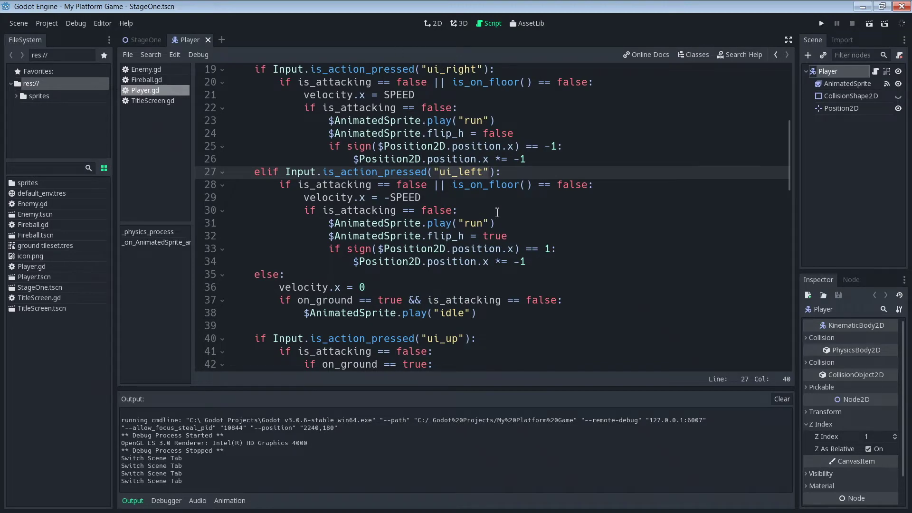
scroll(497, 212, down, 2)
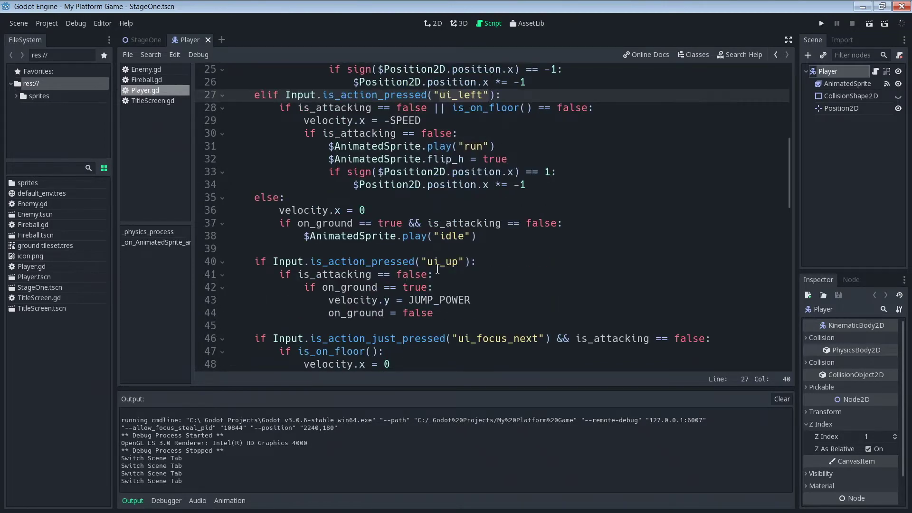
drag(426, 262, 464, 262)
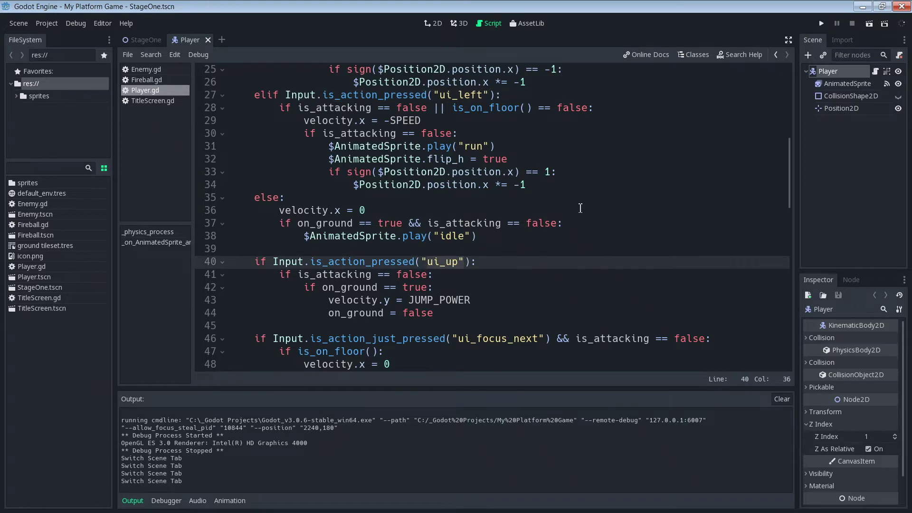
scroll(581, 208, down, 3)
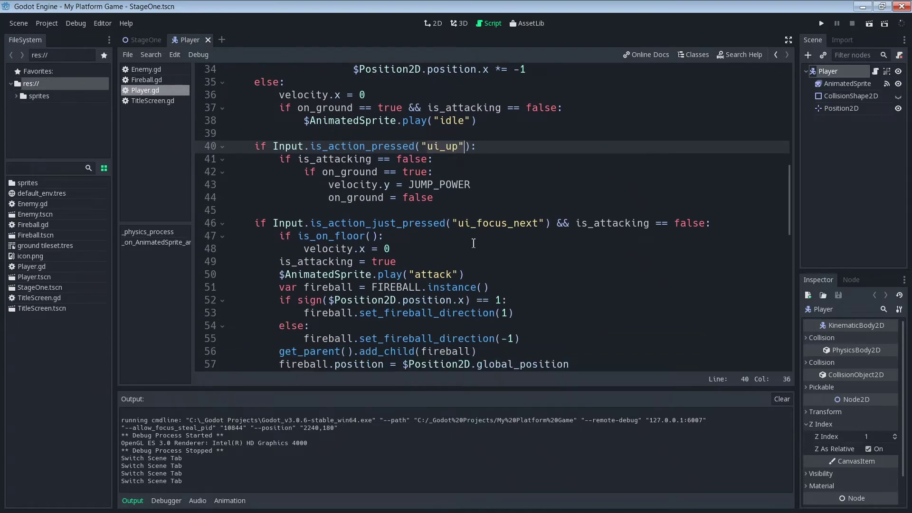
drag(458, 223, 544, 224)
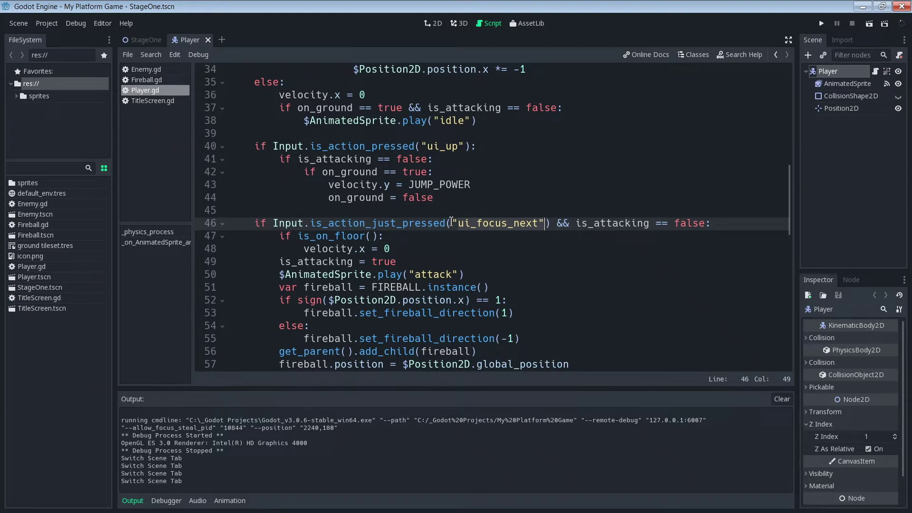
- Review the default action bindings in the project's Input Map, including the ui_ keyboard and joypad entries, and close the settings
click(44, 22)
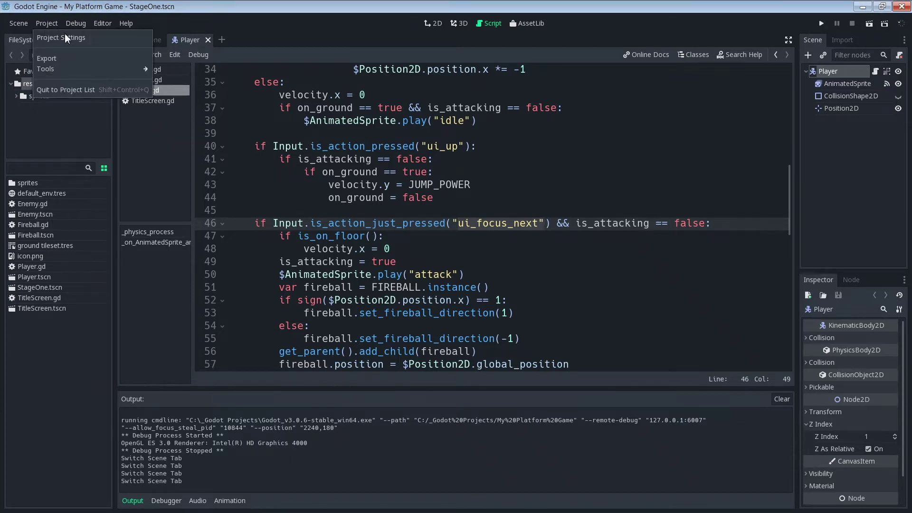
click(64, 38)
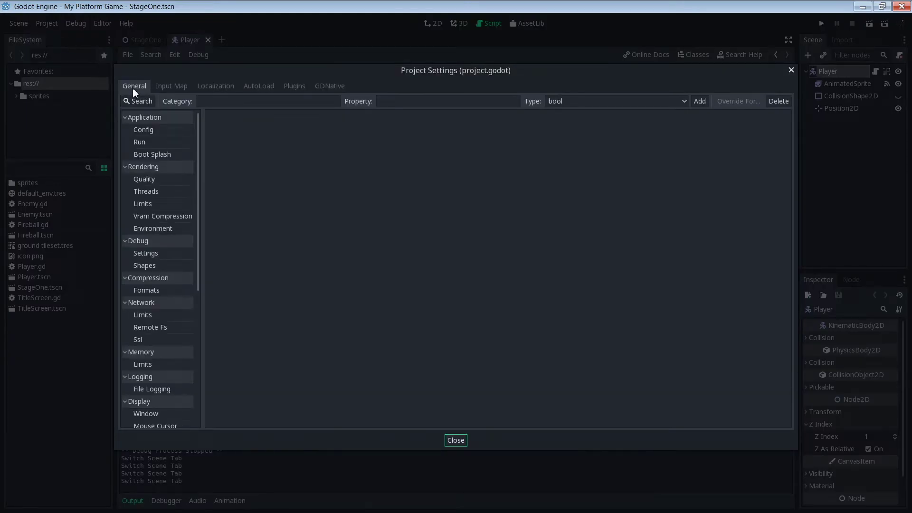
click(180, 90)
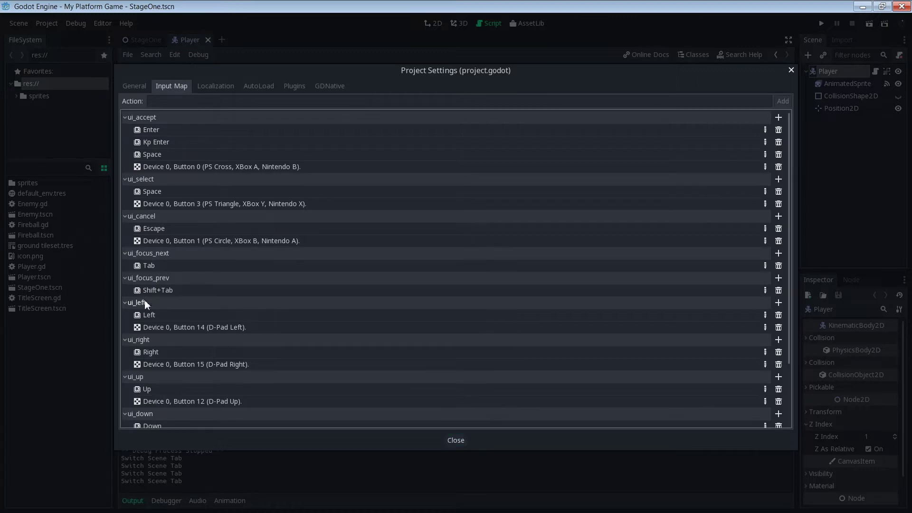
scroll(167, 302, down, 3)
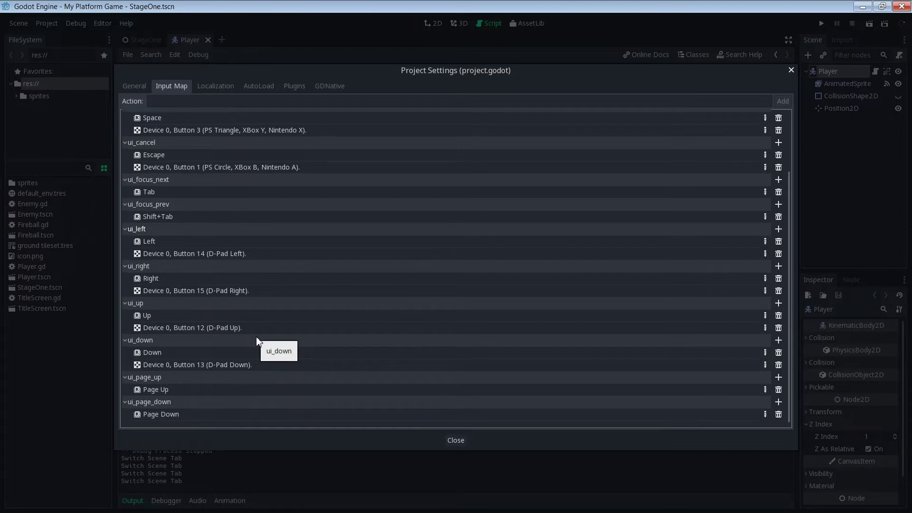
click(452, 440)
- Run the project, test the player's movement in both directions and jumping around the first platforms, and close the game
click(821, 24)
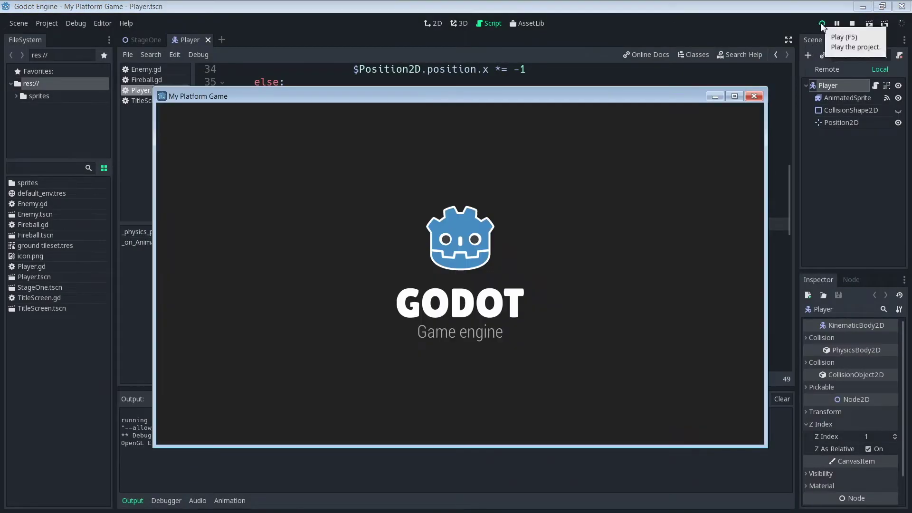
key(Right)
key(Left)
key(Up)
key(Right)
key(Left)
key(Right)
key(Up)
key(Left)
key(Right)
key(Right)
key(Left)
key(Right)
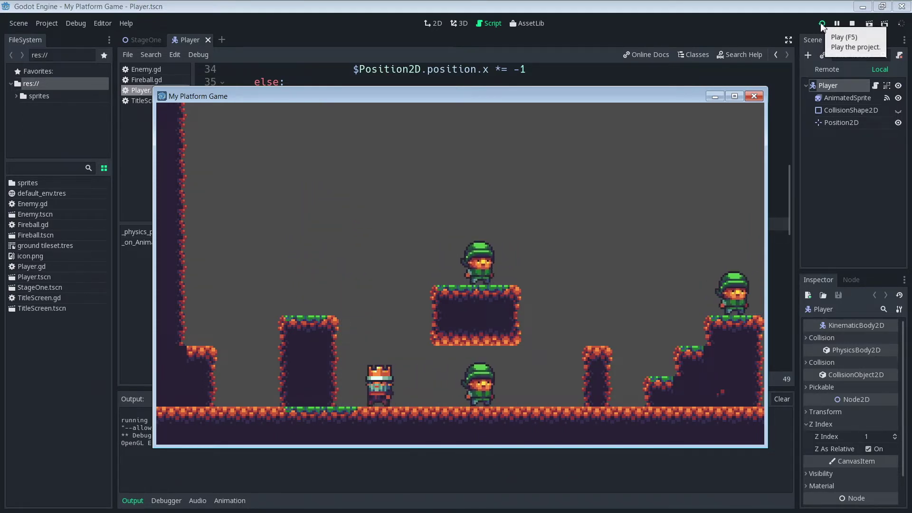
key(Left)
key(Up)
key(Up)
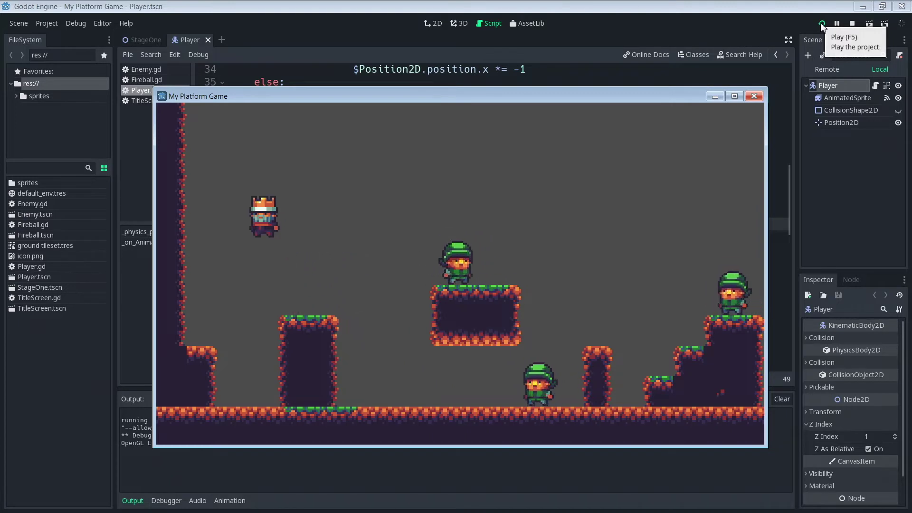
key(Right)
key(Up)
key(Right)
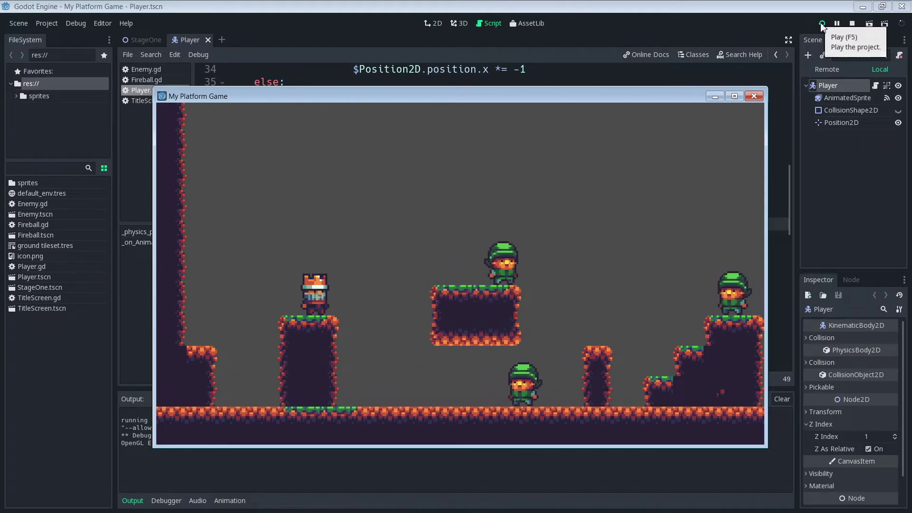
key(Left)
key(Left)
key(Right)
key(Up)
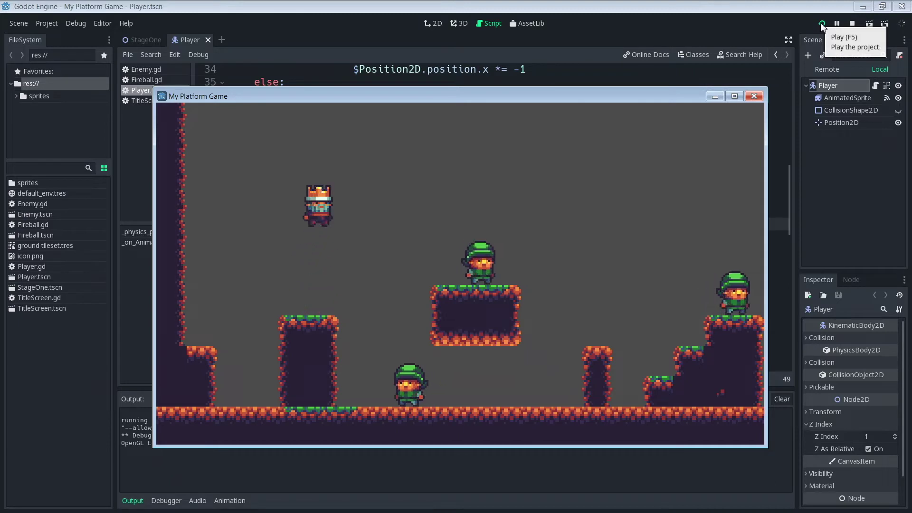
key(Left)
key(Right)
key(Right)
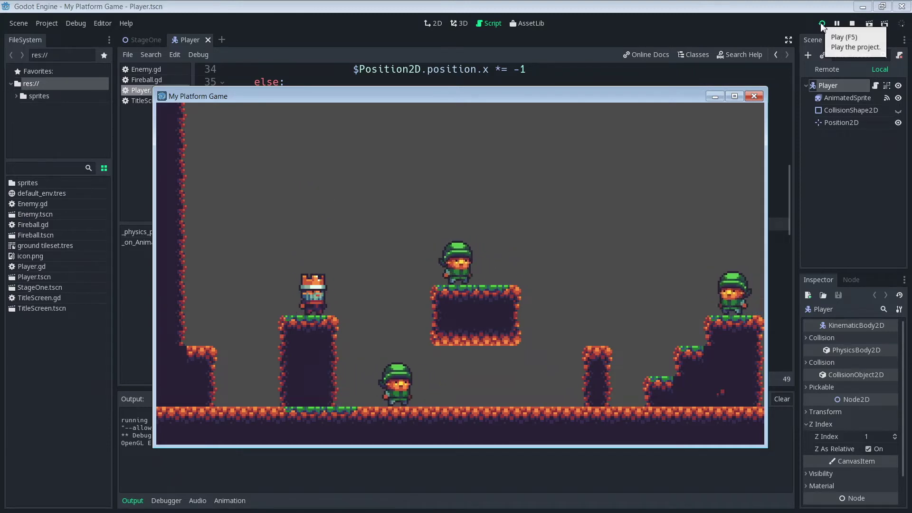
click(754, 97)
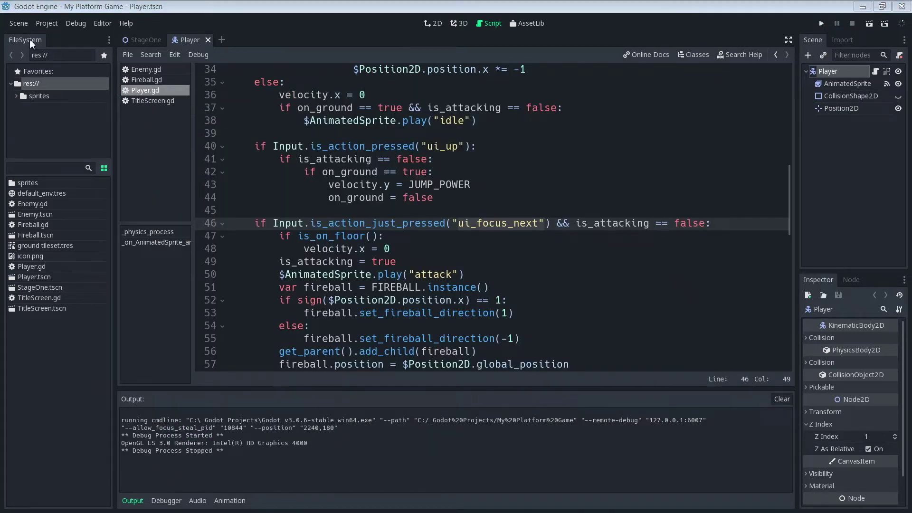
- Add joypad button 1 (PS Circle, XBox B, Nintendo A) on device 0 to the ui_focus_next action in the Input Map
click(50, 25)
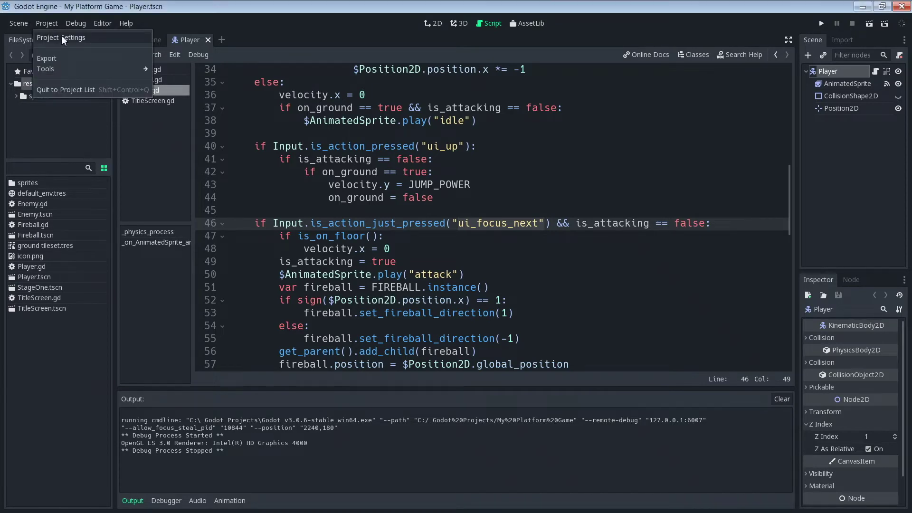
click(62, 37)
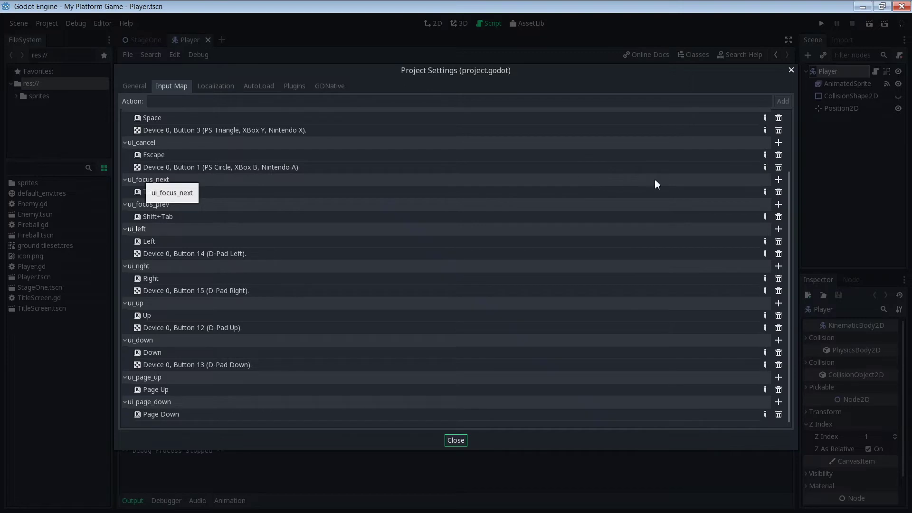
click(779, 179)
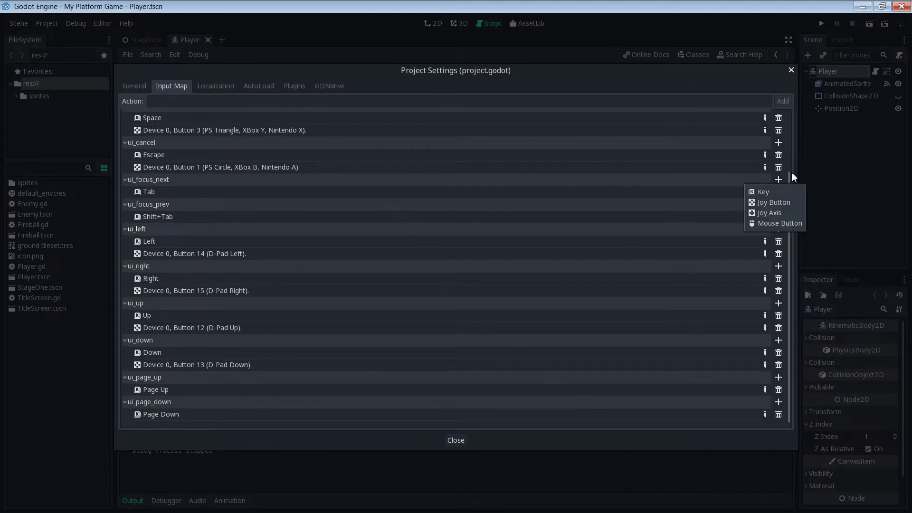
click(766, 204)
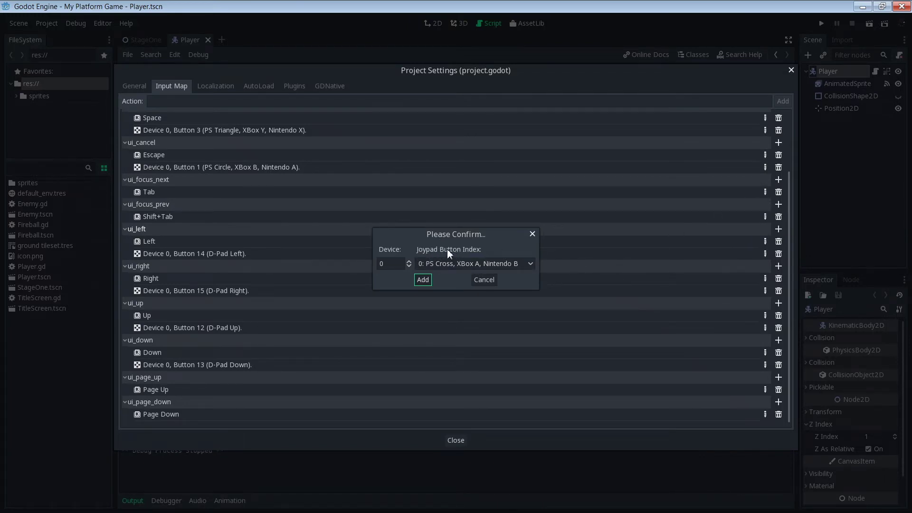
click(530, 263)
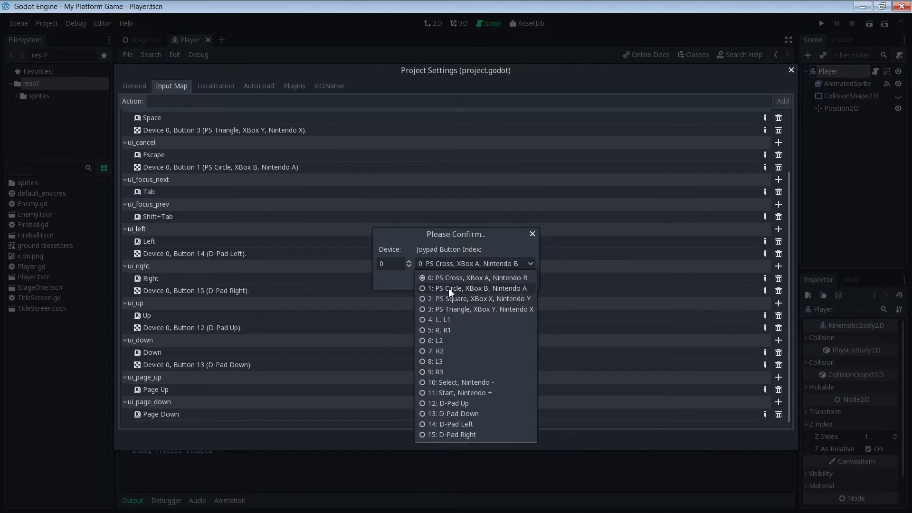
click(449, 288)
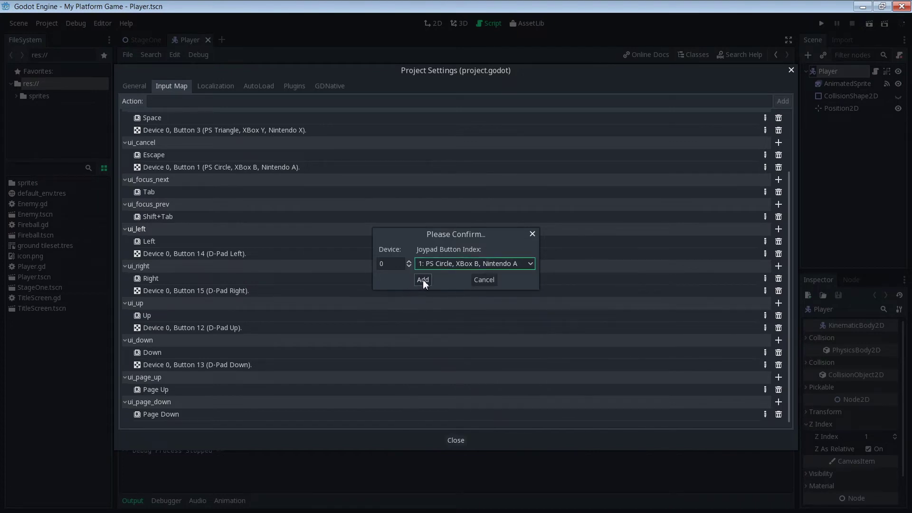
click(423, 279)
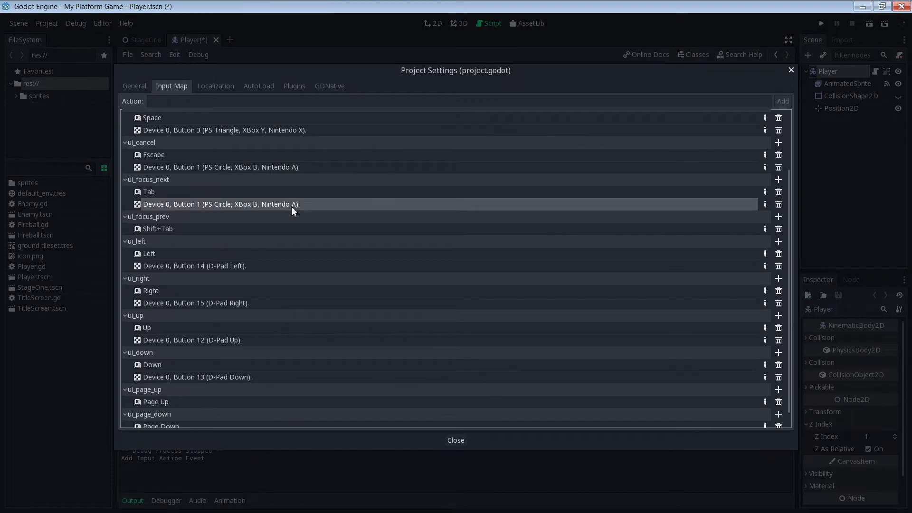
click(456, 440)
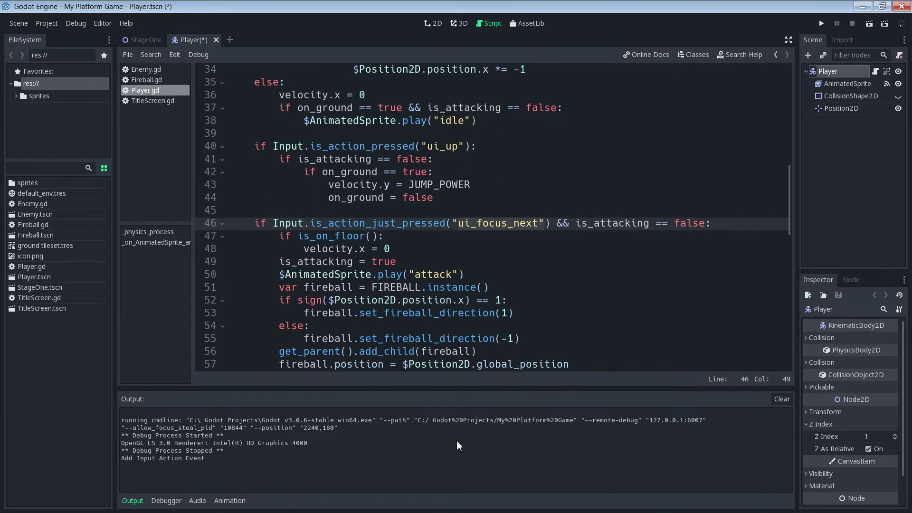
- Save and run the project, then test moving, jumping and shooting fireballs at the stage's enemies
click(821, 23)
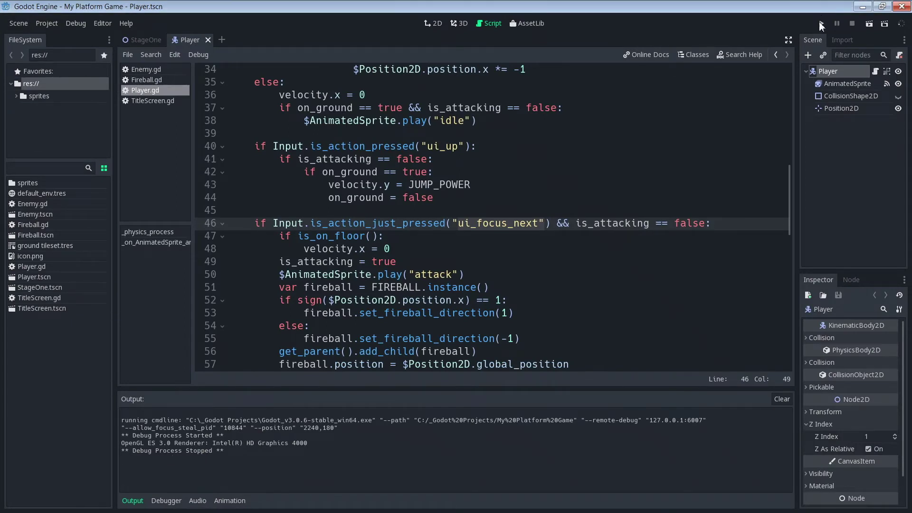
click(821, 24)
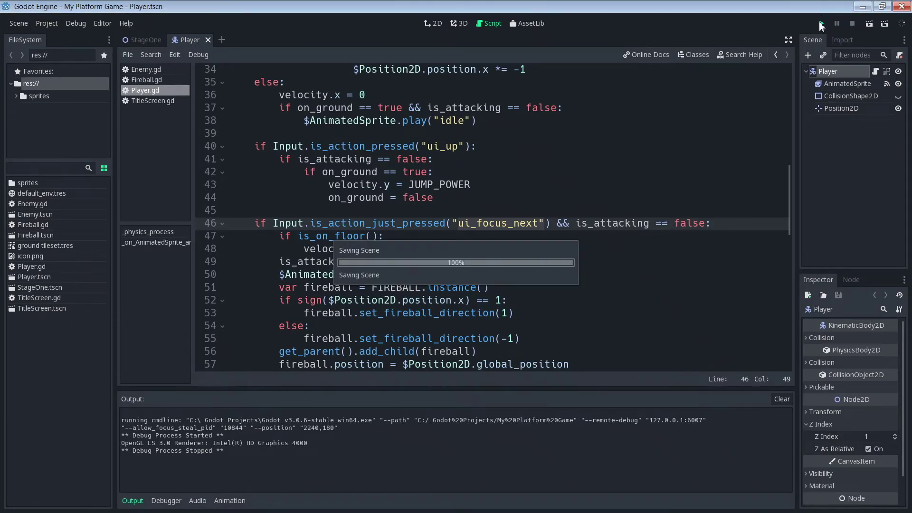
key(Up)
key(Left)
key(Right)
key(Up)
key(Left)
key(Right)
key(Up)
key(Tab)
key(Up)
key(Right)
key(Right)
key(Tab)
key(Up)
key(Tab)
key(Left)
key(Right)
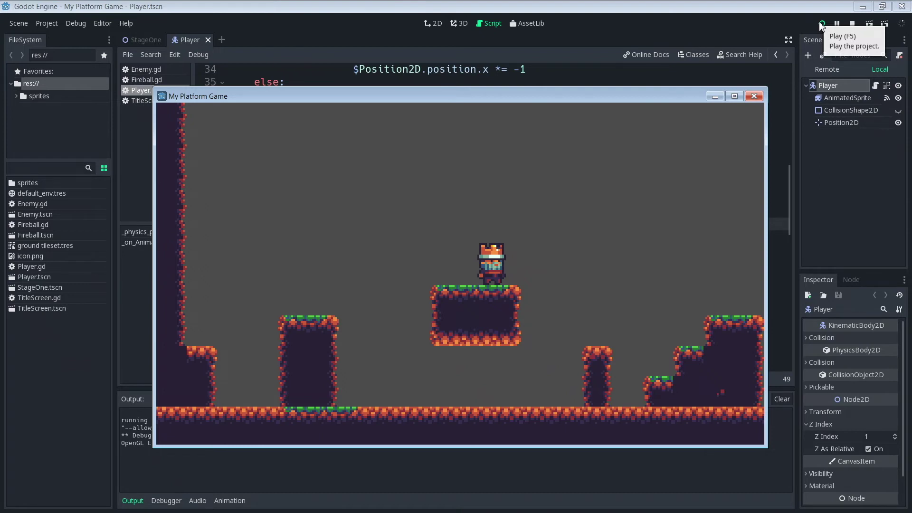
- Test walking both ways and jumping between the floating platform, the left pillar and the ground, and close the game
key(Left)
key(Up)
key(Right)
key(Left)
key(Right)
key(Left)
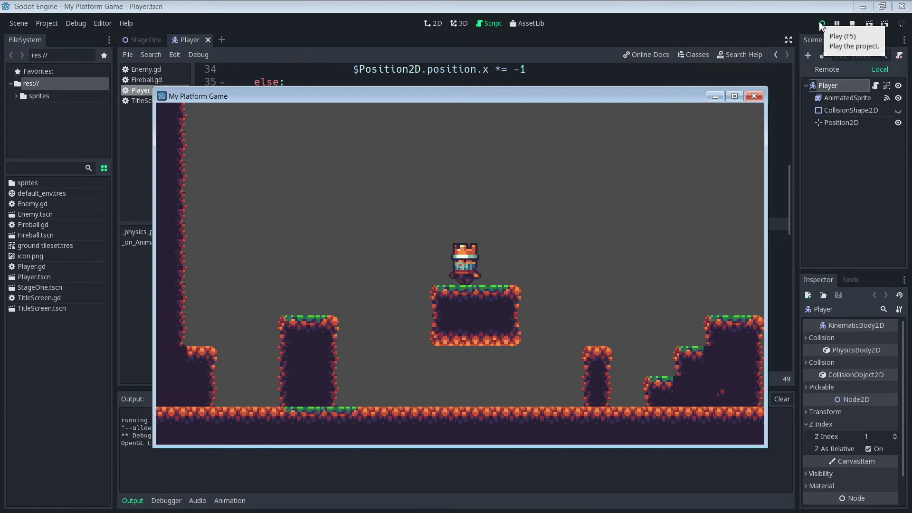
key(Left)
key(Up)
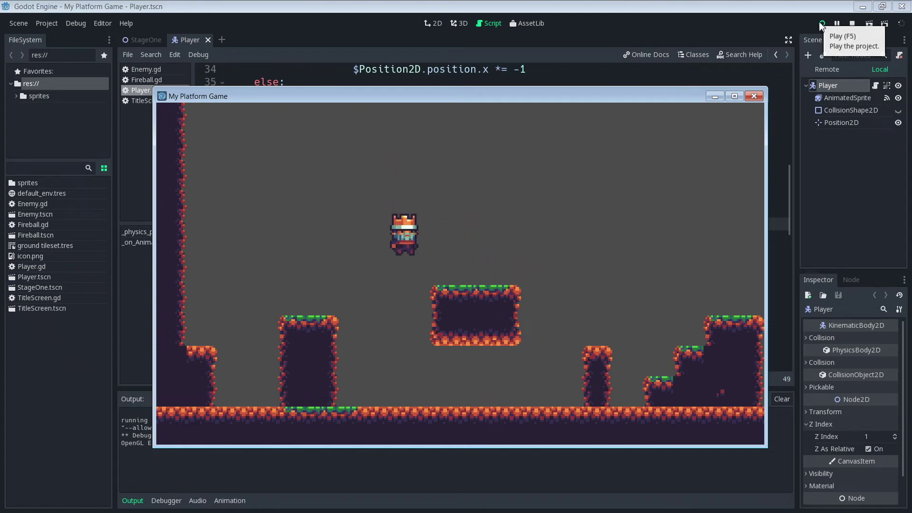
key(Left)
key(Up)
key(Right)
key(Up)
key(Left)
key(Up)
key(Right)
key(Right)
key(Up)
key(Left)
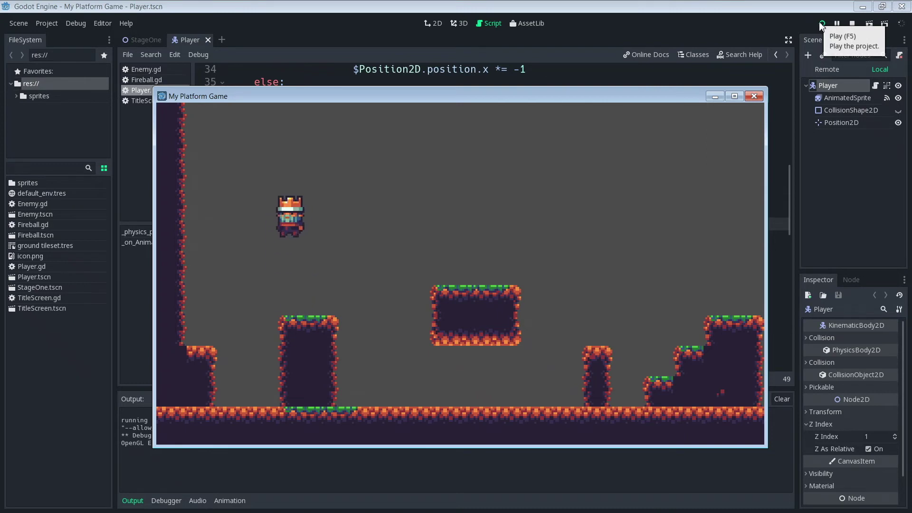
key(Up)
key(Right)
key(Right)
key(Left)
key(Right)
key(Up)
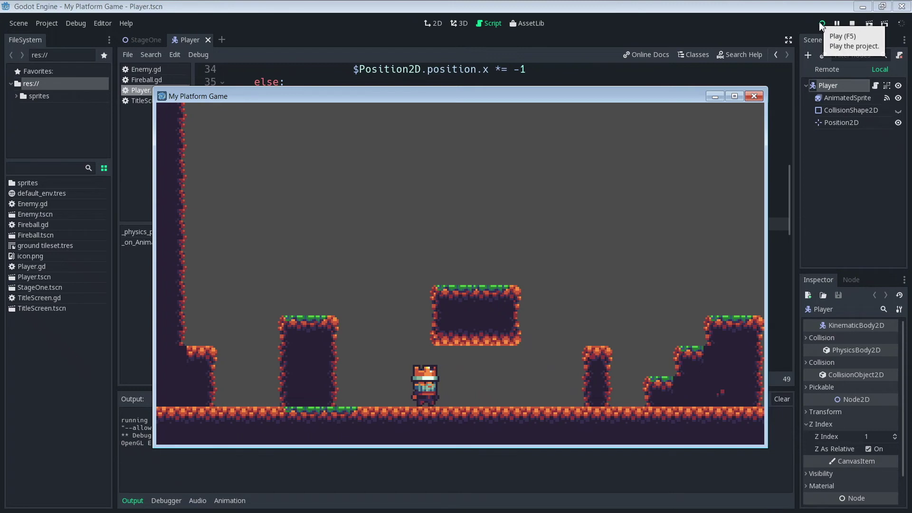
click(754, 96)
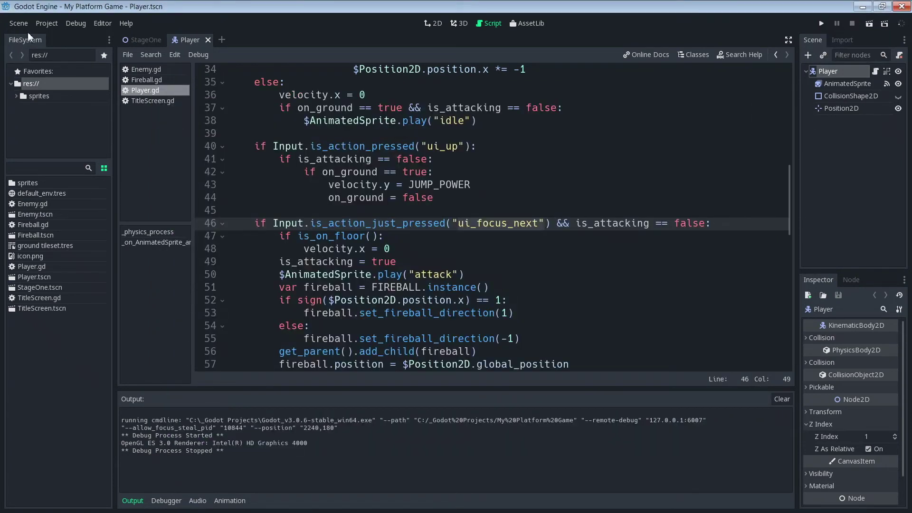
- Review the joypad buttons assigned to the ui_ actions in the project's Input Map and close the settings
click(48, 23)
click(50, 40)
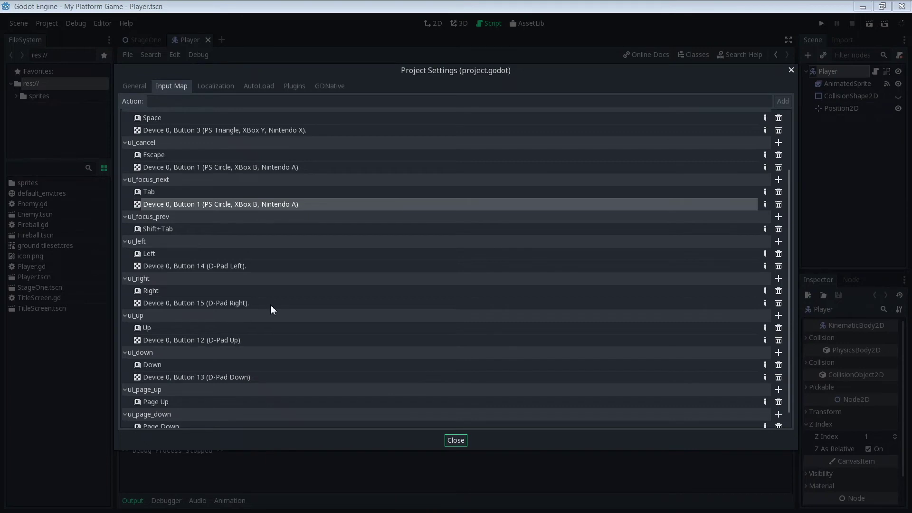
scroll(273, 305, up, 3)
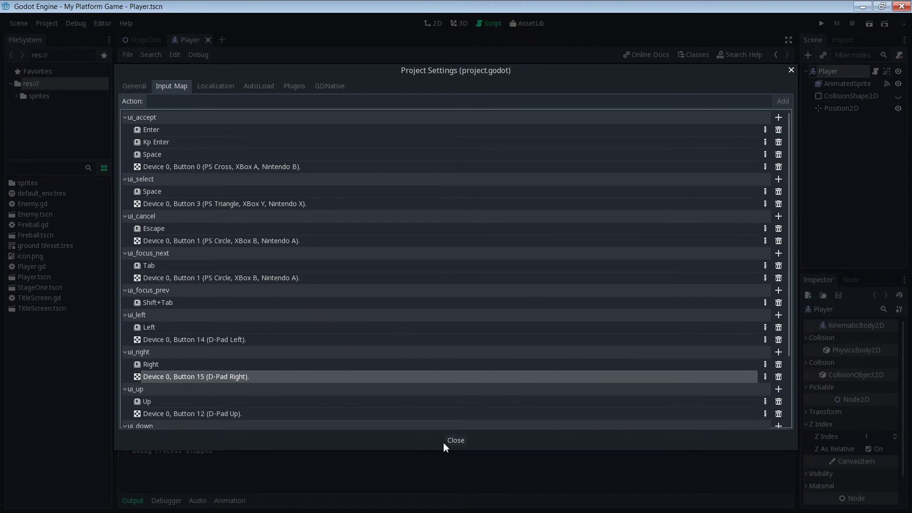
click(455, 440)
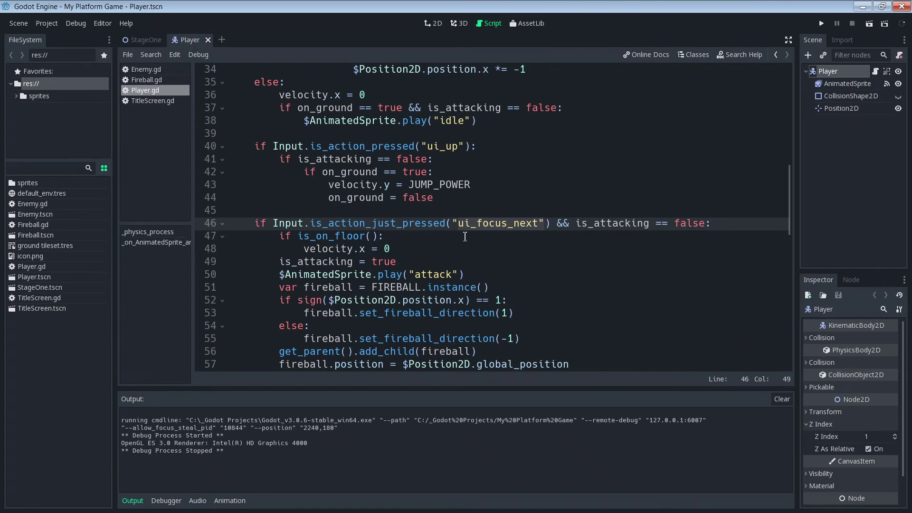
- Set the action in the Player script's jump check to "ui_accept", consulting the Input Map for the action name
click(414, 197)
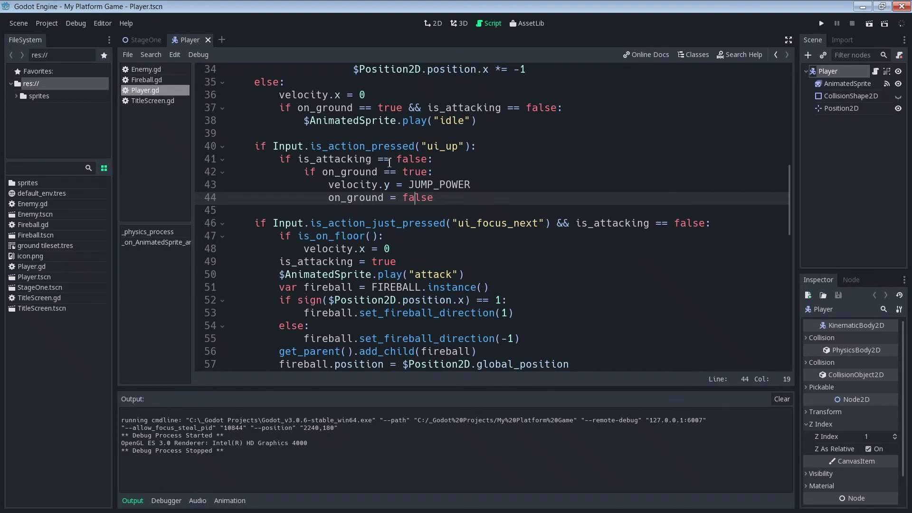
drag(255, 146, 495, 203)
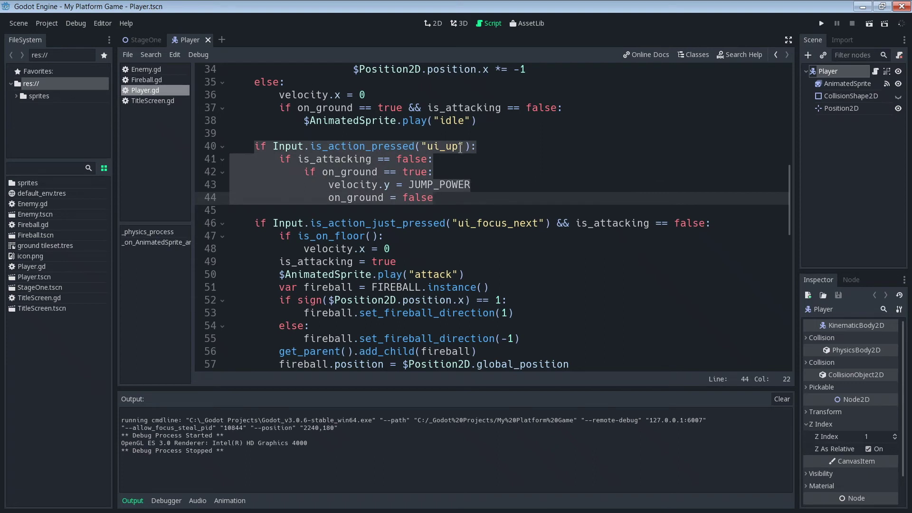
click(460, 145)
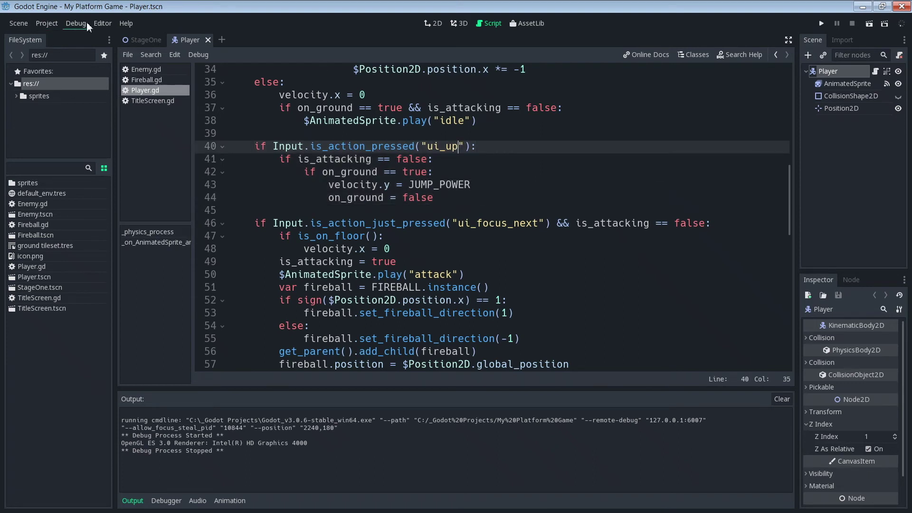
click(48, 25)
click(56, 38)
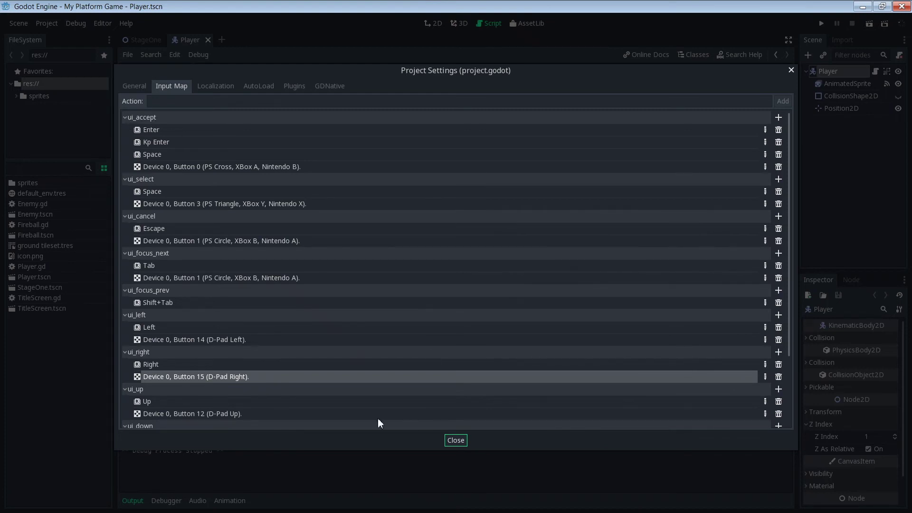
click(152, 117)
click(447, 437)
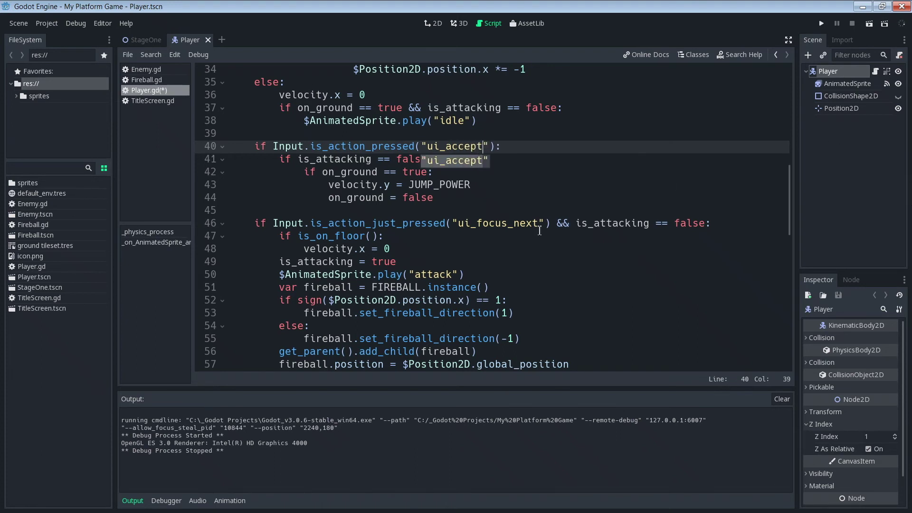
click(541, 214)
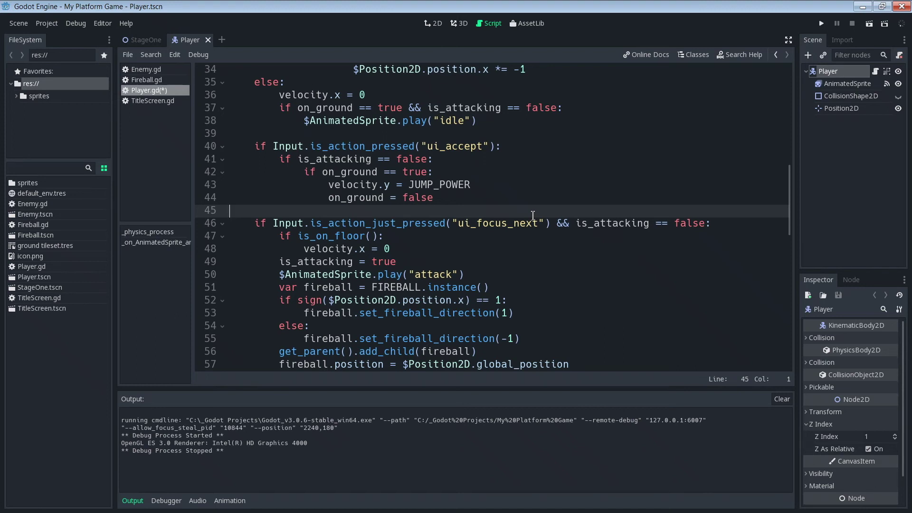
- Run the project and test the ui_accept jump together with movement and fireball attacks on the enemies around the floating platform
click(821, 24)
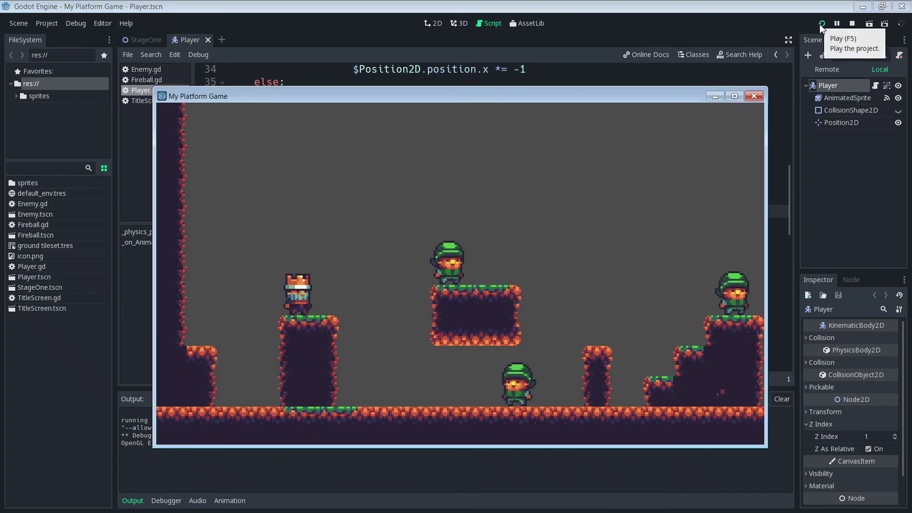
key(Right)
key(Up)
key(Left)
key(Up)
key(Up)
key(Tab)
key(Right)
key(Tab)
key(Right)
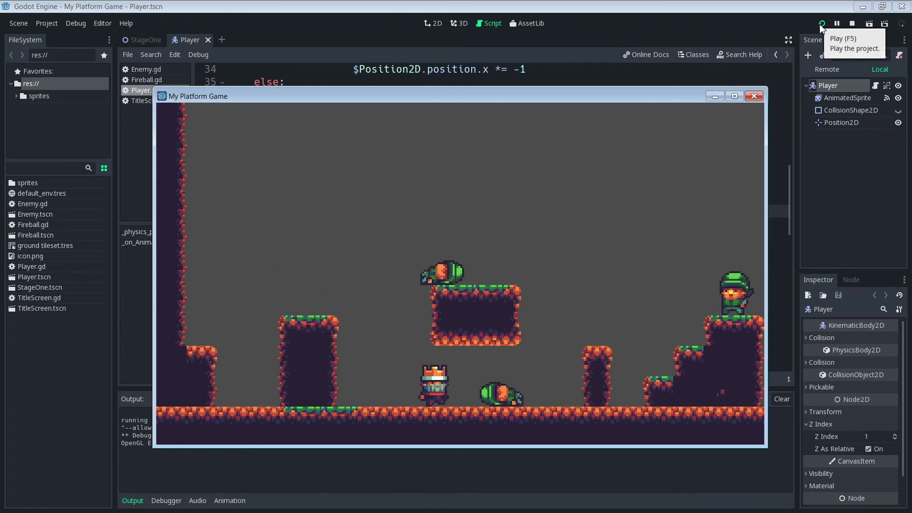
key(Up)
key(Up)
key(Tab)
key(Left)
key(Up)
key(Left)
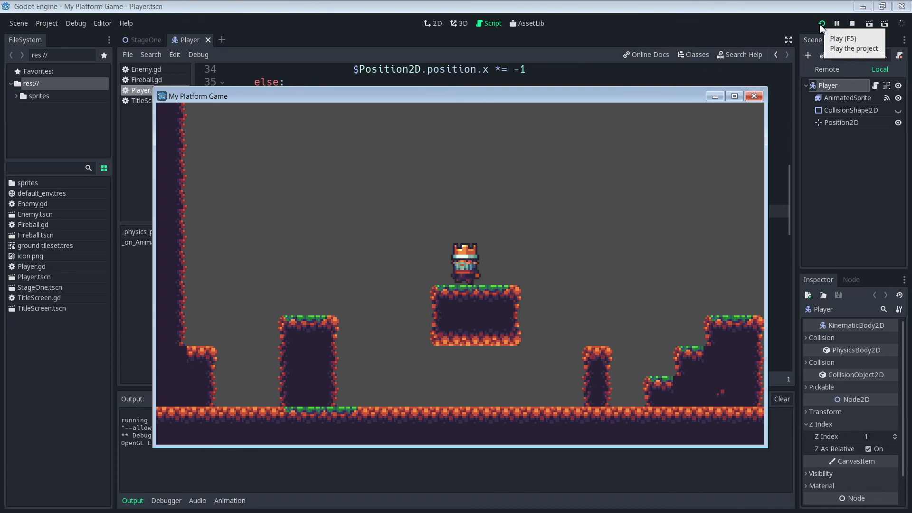
- Replay the stage from the start, shooting the ground enemy and jumping toward the small pillar beyond the floating platform
click(822, 24)
key(Right)
key(Left)
key(Up)
key(Right)
key(Tab)
key(Right)
key(Tab)
key(Left)
key(Right)
key(Right)
key(Right)
key(Left)
key(Right)
key(space)
key(Right)
key(Up)
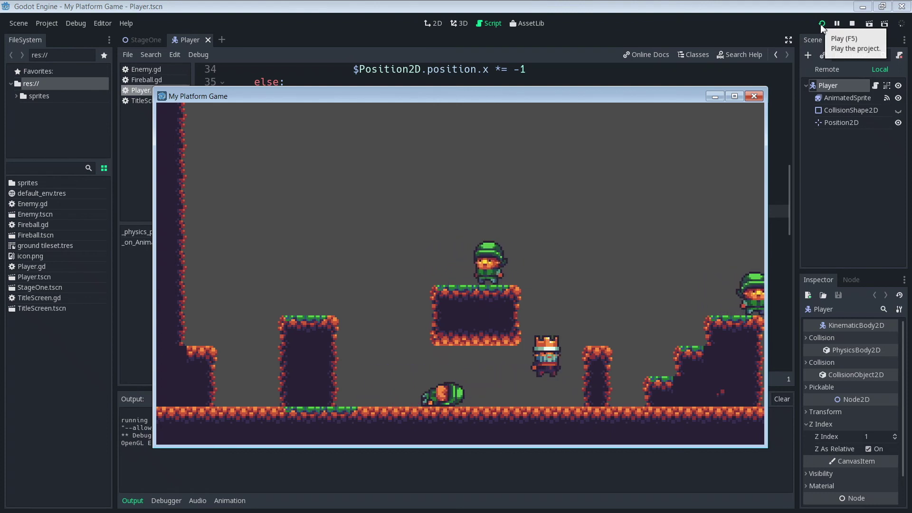
- Test jumping and attacking around the right-hand ledge, and leap onto the floating platform and over its enemy
key(Right)
key(Up)
key(Left)
key(Up)
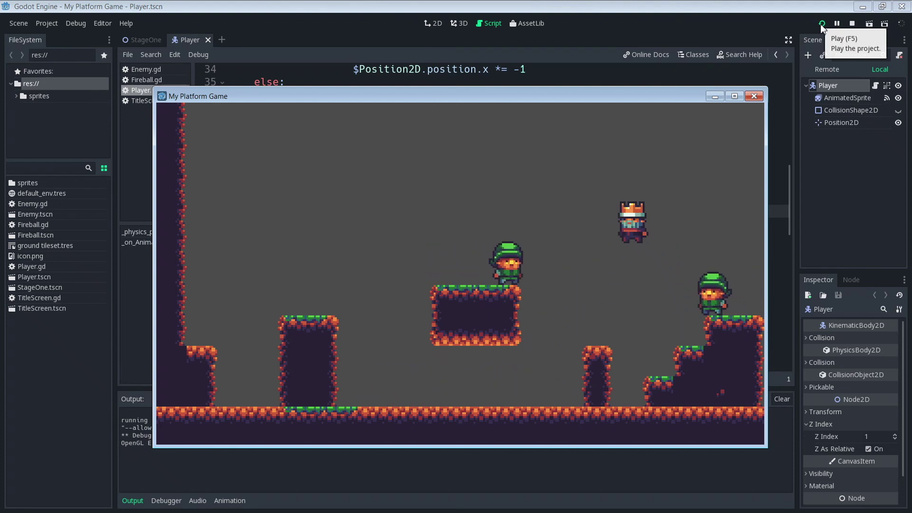
key(Right)
key(Up)
key(Up)
key(Left)
key(Up)
key(Up)
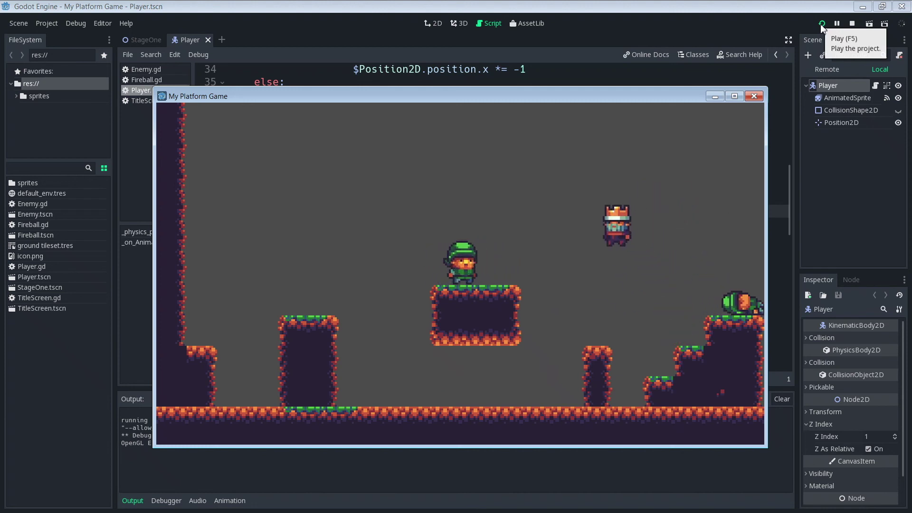
key(Left)
key(Up)
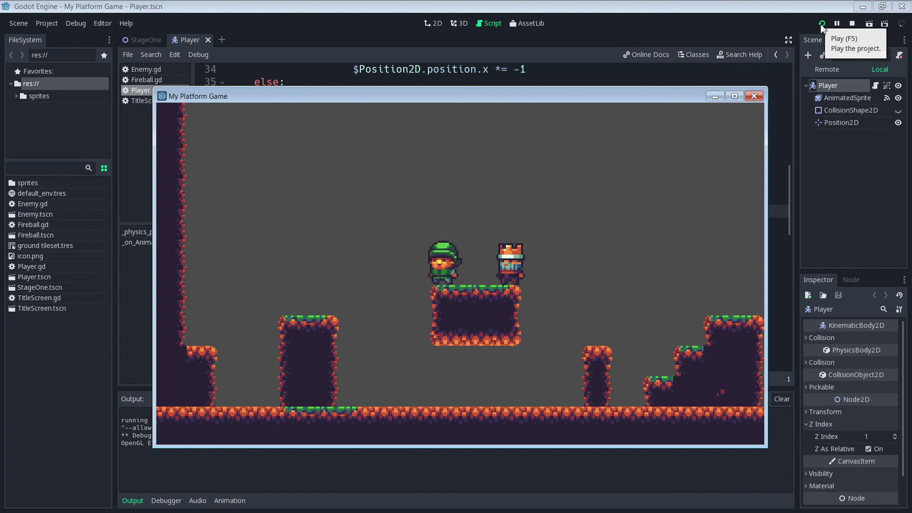
key(Left)
- Jump across to the left pillar, shoot fireballs toward the platform enemy and jump back over the floating platform
key(Up)
key(Right)
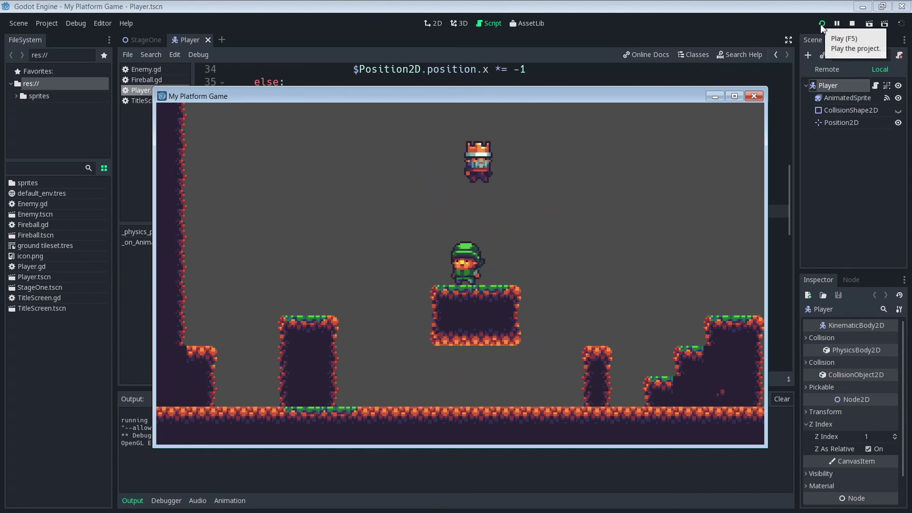
key(Left)
key(Left)
key(Up)
key(Up)
key(Right)
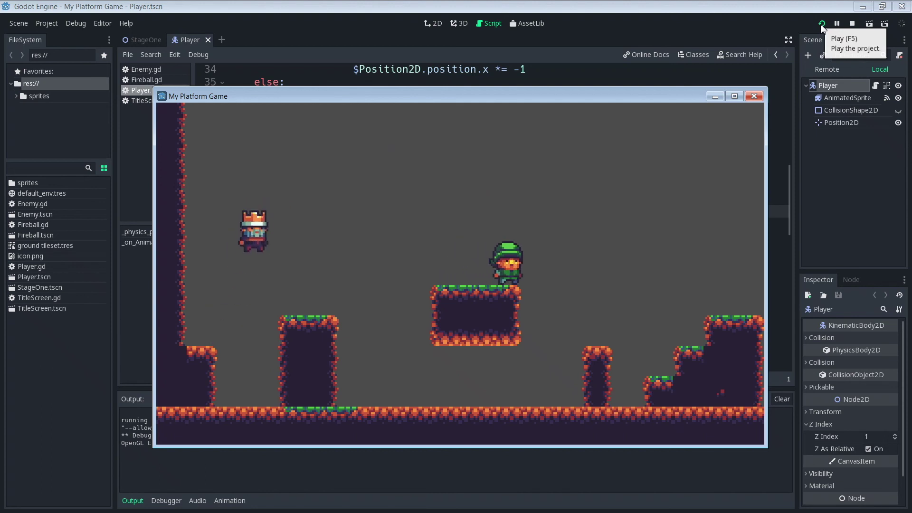
key(Up)
key(Tab)
key(Right)
key(Up)
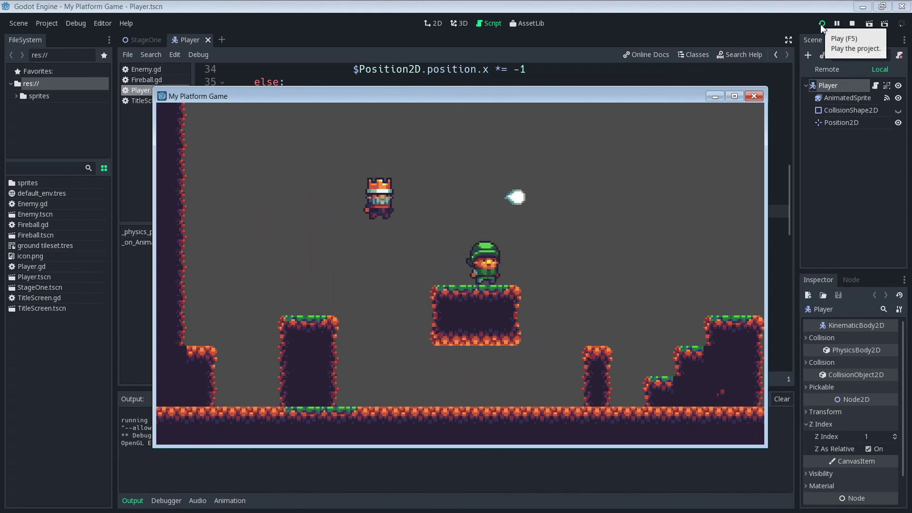
key(Up)
key(Left)
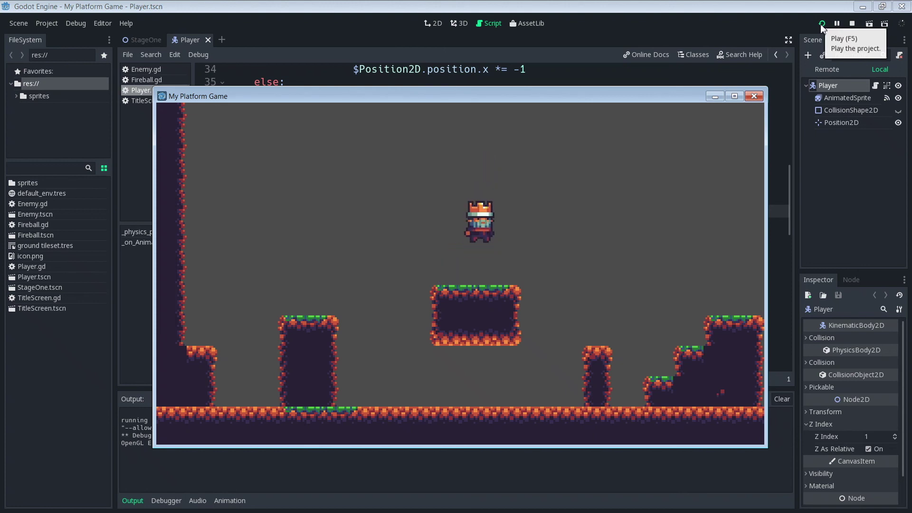
- Test the controls in another playthrough, shooting fireballs in mid-air from the left pillar and attacking the ground enemy
key(Right)
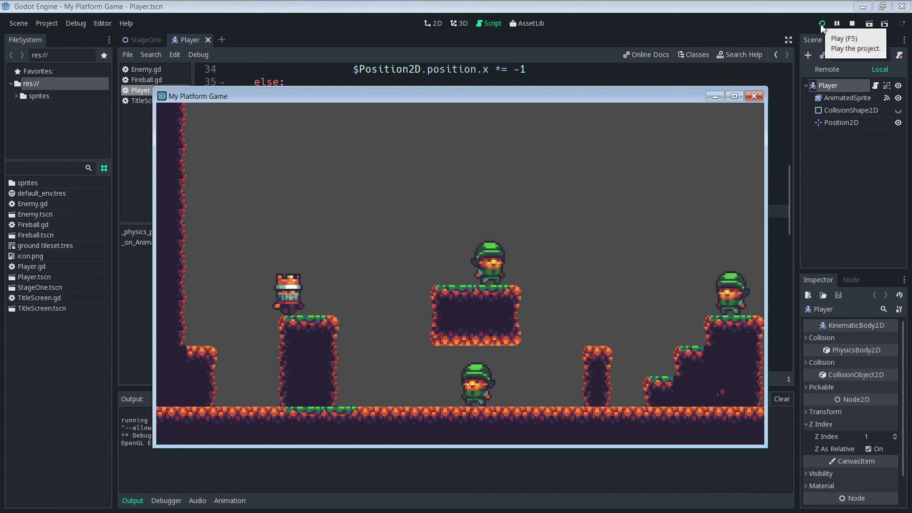
key(Left)
key(Up)
key(Right)
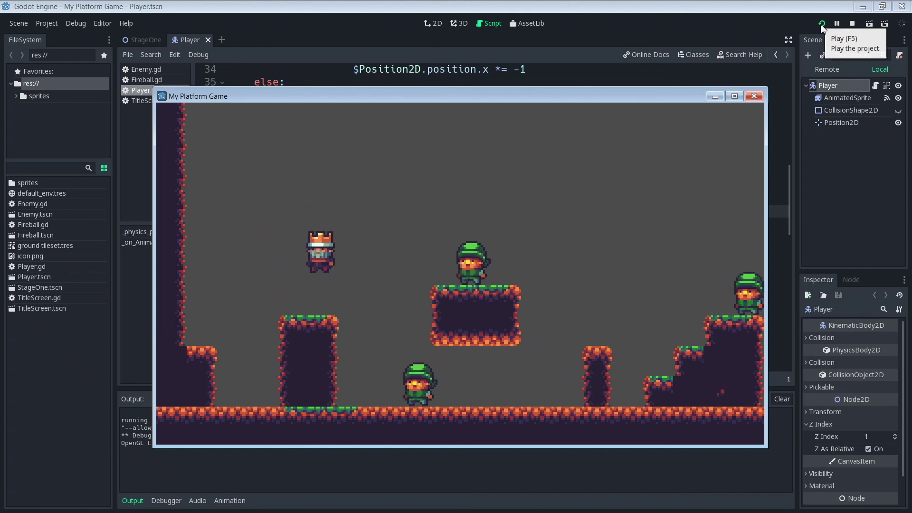
key(Left)
key(Right)
key(Tab)
key(Left)
key(Right)
key(Up)
key(Tab)
key(Left)
key(Right)
key(Tab)
key(Tab)
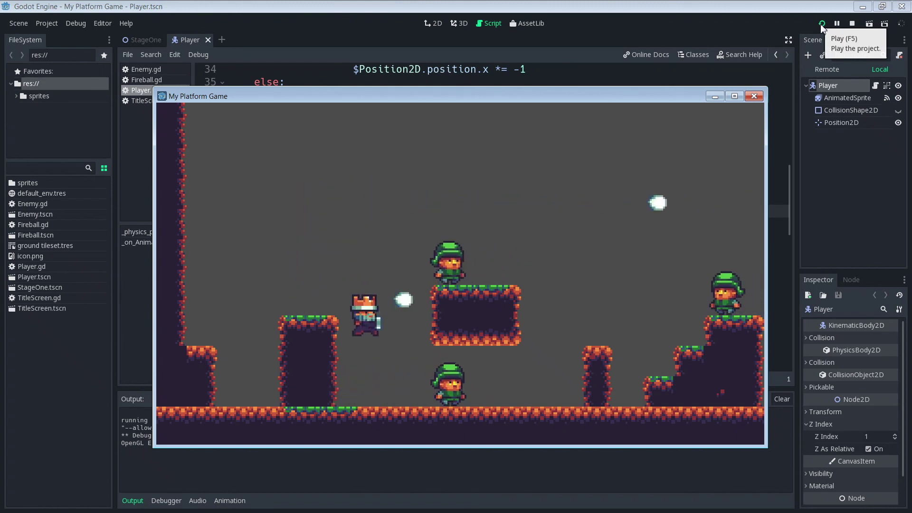
key(Right)
key(Left)
key(Right)
key(Tab)
key(Right)
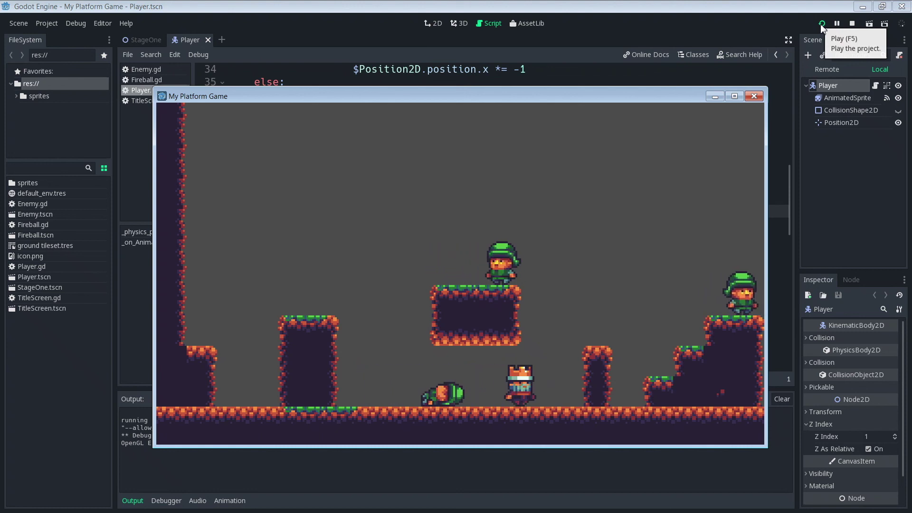